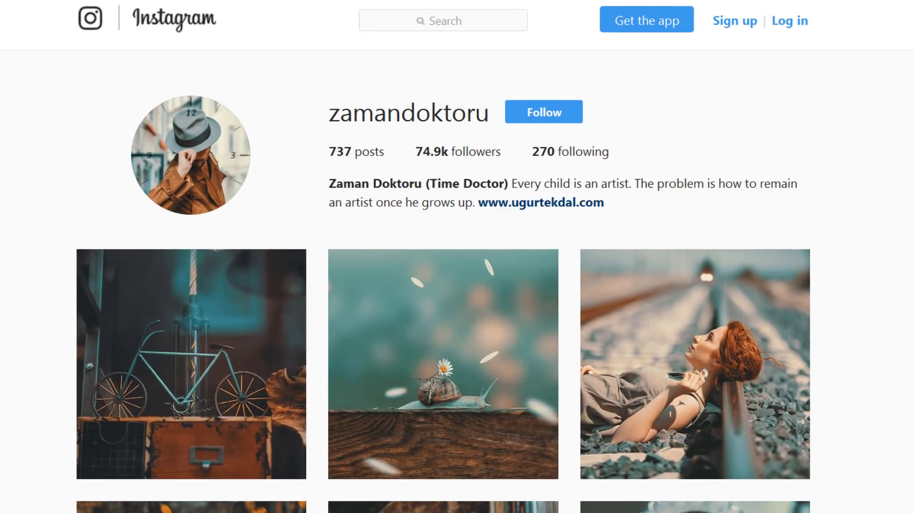
Duplicate the couple photo's Background layer as 'Background copy' and convert that copy to a smart object
{"action": "scroll", "coordinate": [443, 285], "scroll_direction": "down", "scroll_amount": 5}
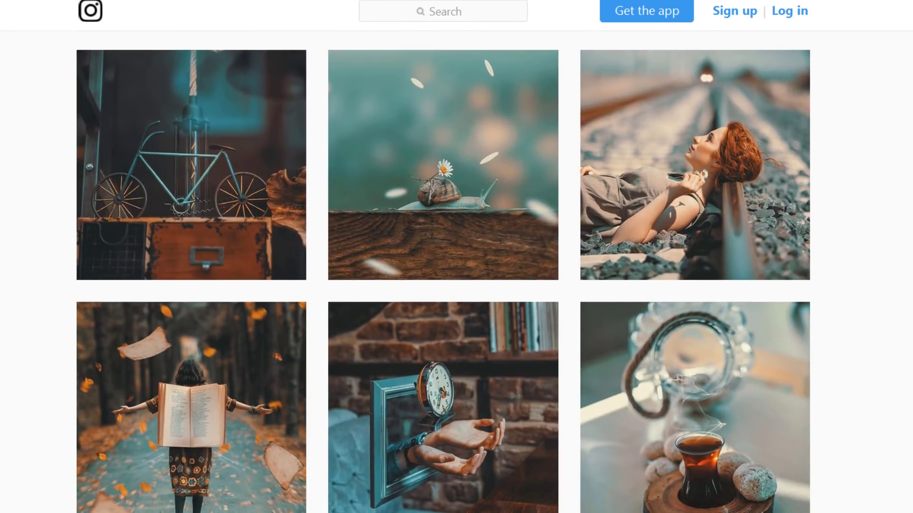
{"action": "scroll", "coordinate": [443, 286], "scroll_direction": "down", "scroll_amount": 5}
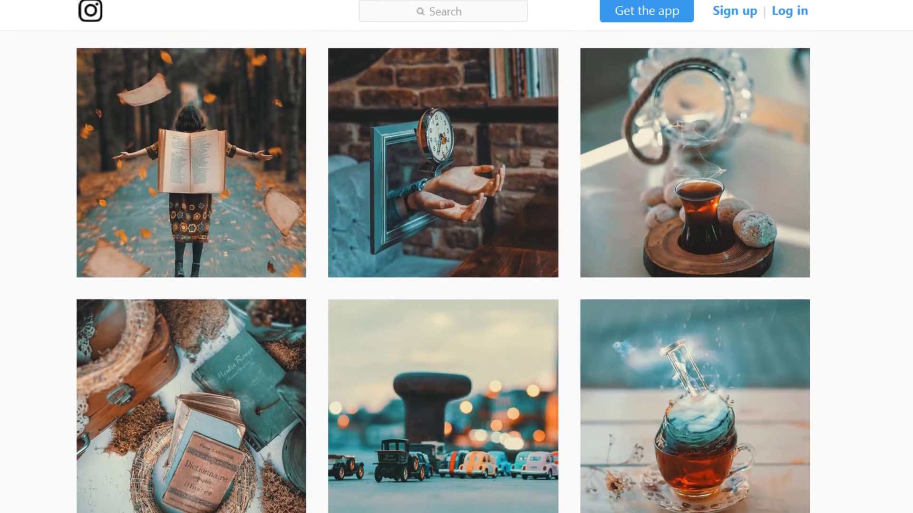
{"action": "scroll", "coordinate": [443, 285], "scroll_direction": "down", "scroll_amount": 2}
{"action": "scroll", "coordinate": [443, 285], "scroll_direction": "down", "scroll_amount": 3}
{"action": "scroll", "coordinate": [444, 285], "scroll_direction": "down", "scroll_amount": 2}
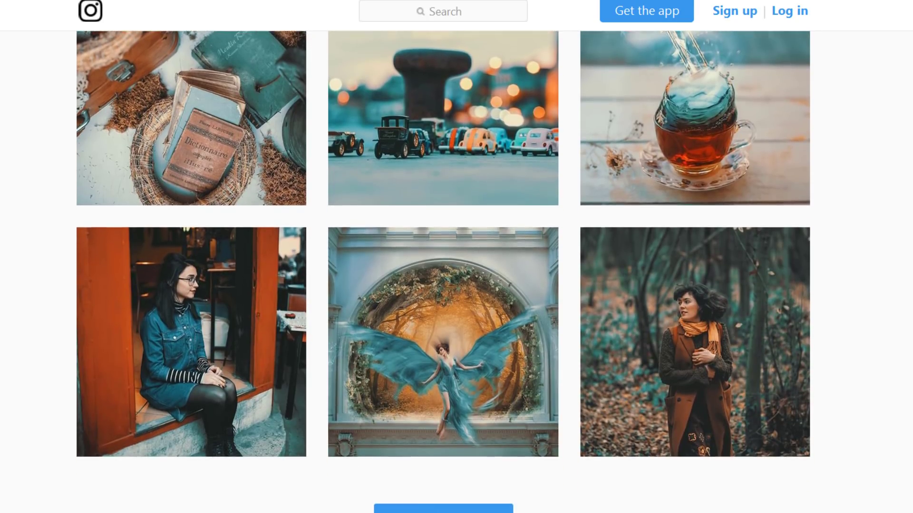
{"action": "scroll", "coordinate": [443, 271], "scroll_direction": "down", "scroll_amount": 1}
{"action": "scroll", "coordinate": [443, 271], "scroll_direction": "up", "scroll_amount": 2}
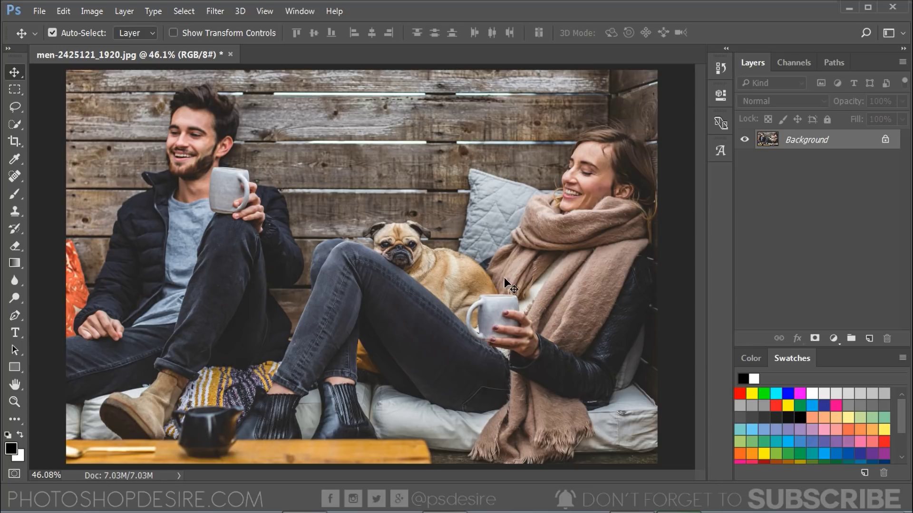
{"action": "right_click", "coordinate": [805, 149]}
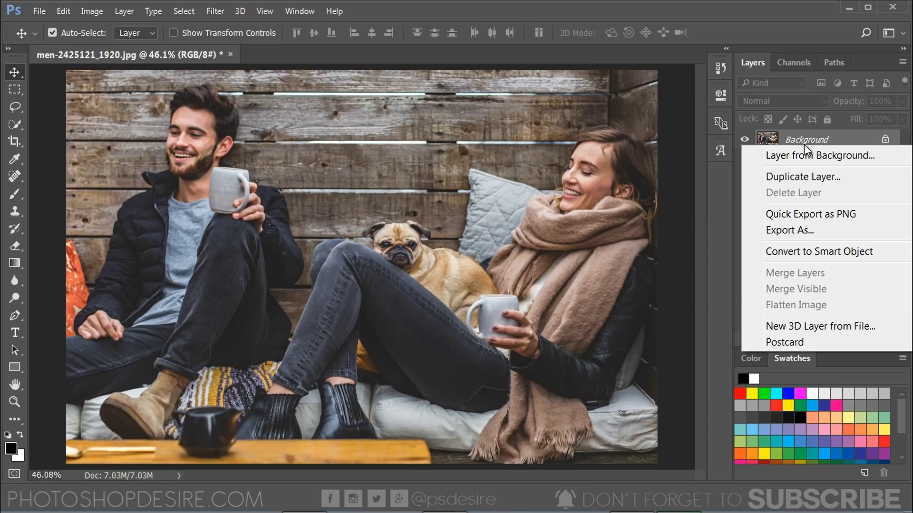
{"action": "left_click", "coordinate": [854, 173]}
{"action": "left_click", "coordinate": [576, 149]}
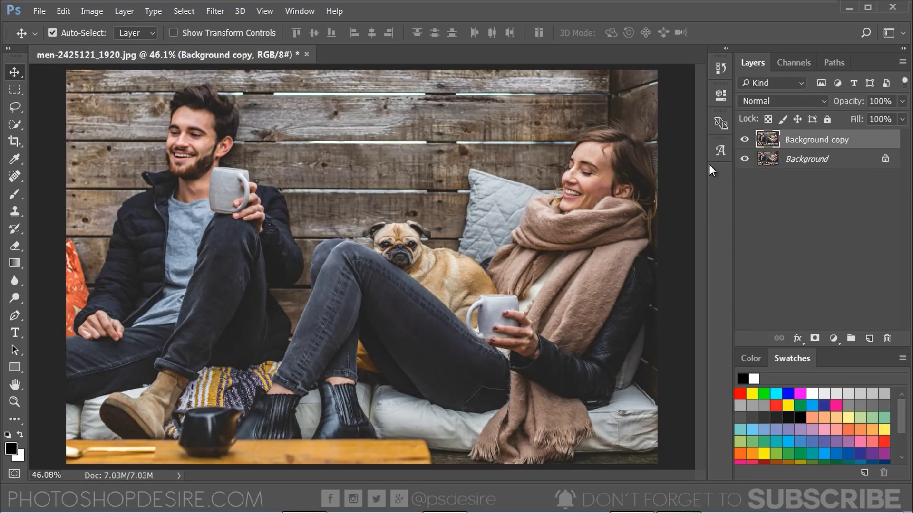
{"action": "right_click", "coordinate": [791, 142]}
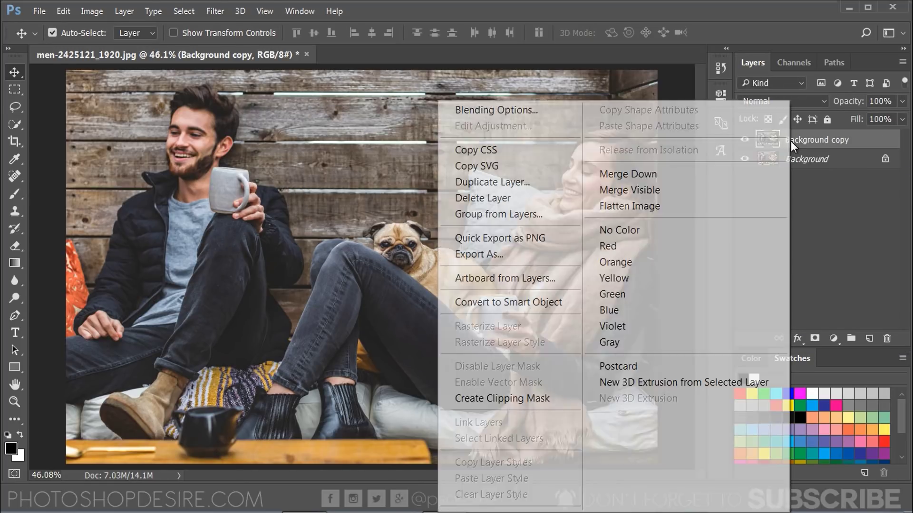
{"action": "left_click", "coordinate": [572, 303]}
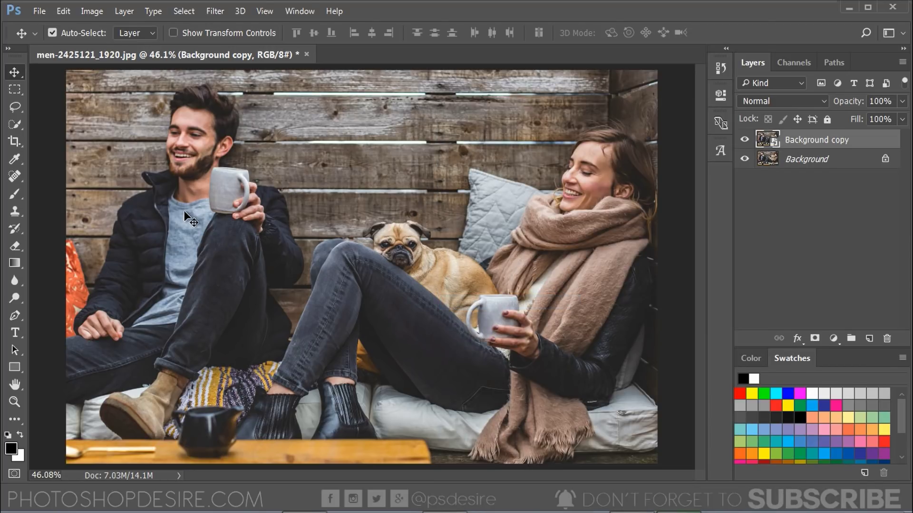
Open the Camera Raw Filter on the copy layer at its Split Toning panel
{"action": "left_click", "coordinate": [216, 11]}
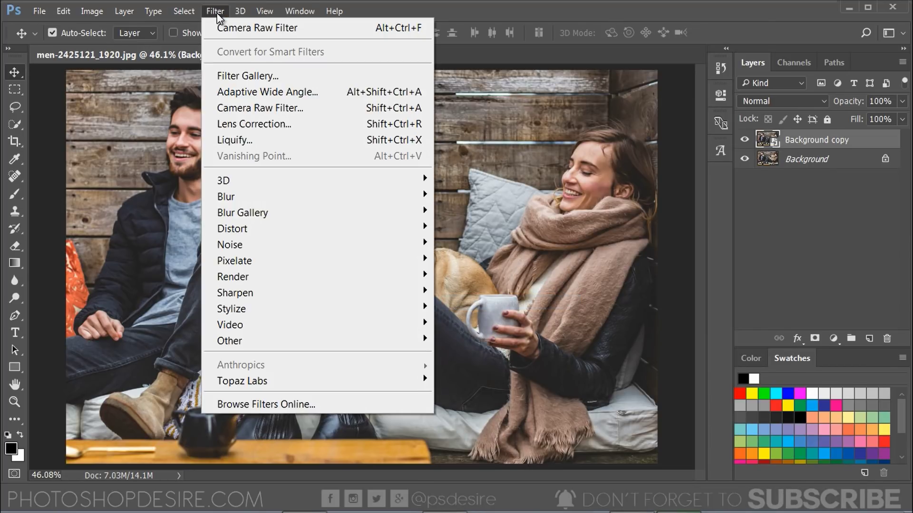
{"action": "left_click", "coordinate": [328, 108]}
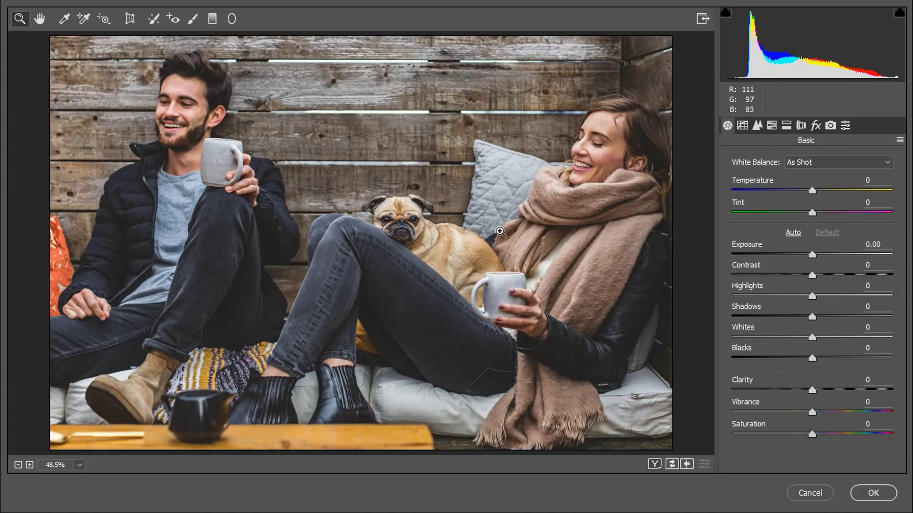
{"action": "left_click", "coordinate": [786, 125]}
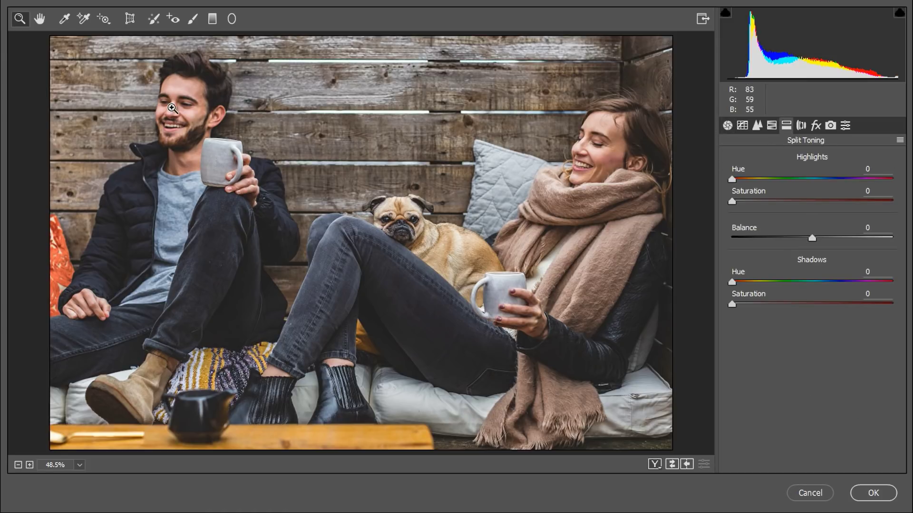
Set highlights to hue 56 and saturation 10, shadows to hue 200 and saturation 35, and balance to +50
{"action": "mouse_move", "coordinate": [732, 202]}
{"action": "left_mouse_down"}
{"action": "mouse_move", "coordinate": [767, 201]}
{"action": "mouse_move", "coordinate": [743, 180]}
{"action": "mouse_move", "coordinate": [757, 182]}
{"action": "left_mouse_up"}
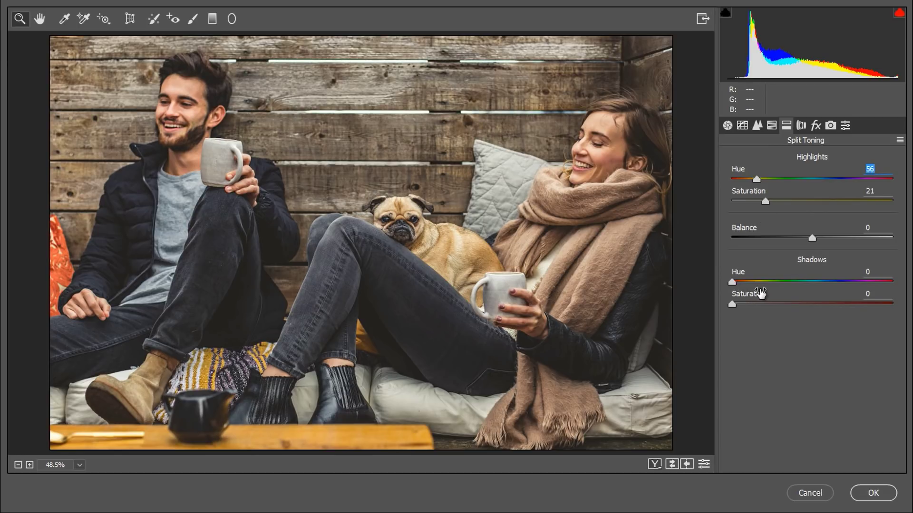
{"action": "left_click_drag", "start_coordinate": [732, 304], "coordinate": [777, 304]}
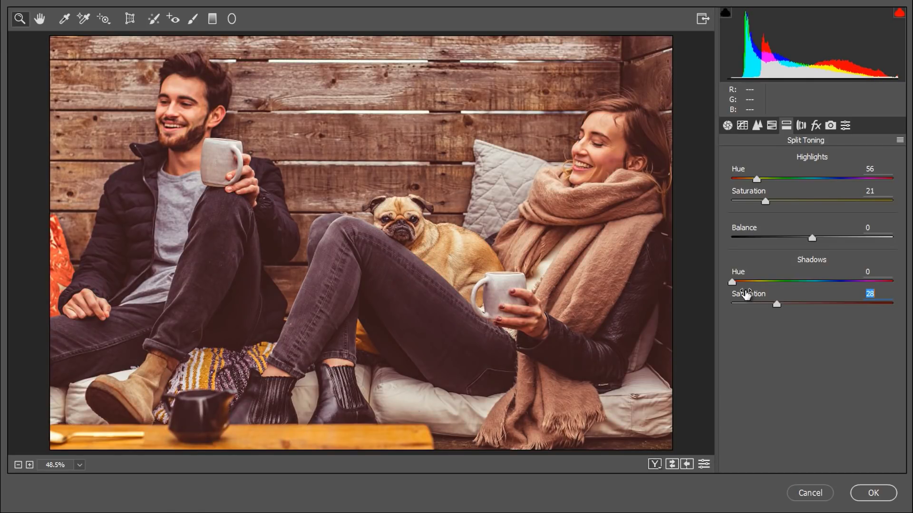
{"action": "mouse_move", "coordinate": [732, 282]}
{"action": "left_mouse_down"}
{"action": "mouse_move", "coordinate": [800, 284]}
{"action": "mouse_move", "coordinate": [823, 294]}
{"action": "left_mouse_up"}
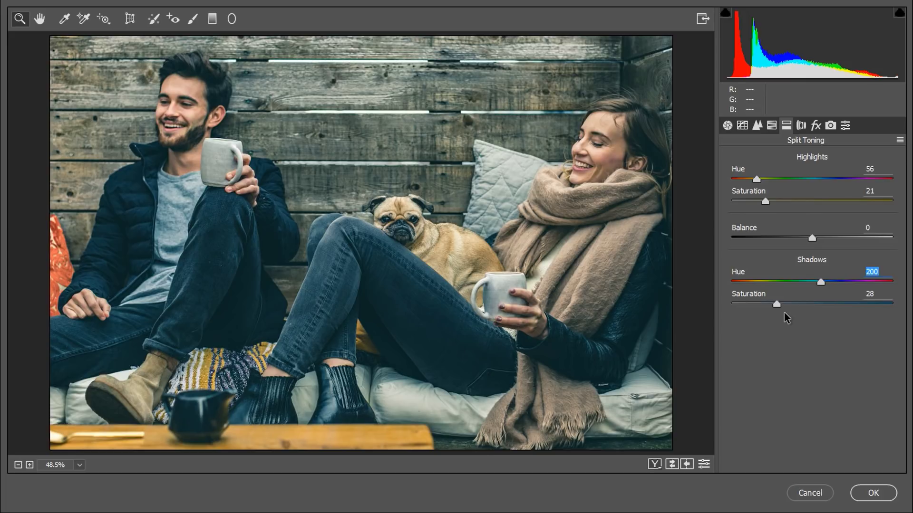
{"action": "left_click_drag", "start_coordinate": [777, 304], "coordinate": [789, 305]}
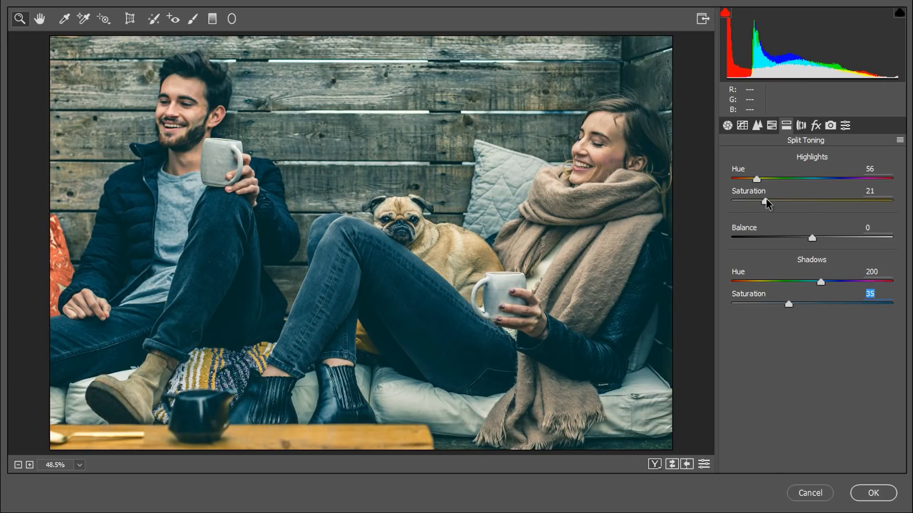
{"action": "left_click_drag", "start_coordinate": [766, 202], "coordinate": [749, 204]}
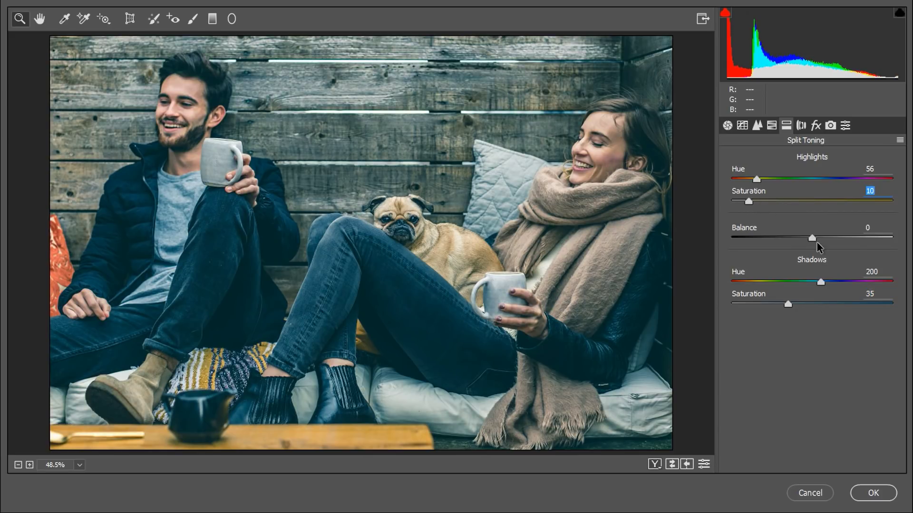
{"action": "left_click_drag", "start_coordinate": [812, 238], "coordinate": [852, 242]}
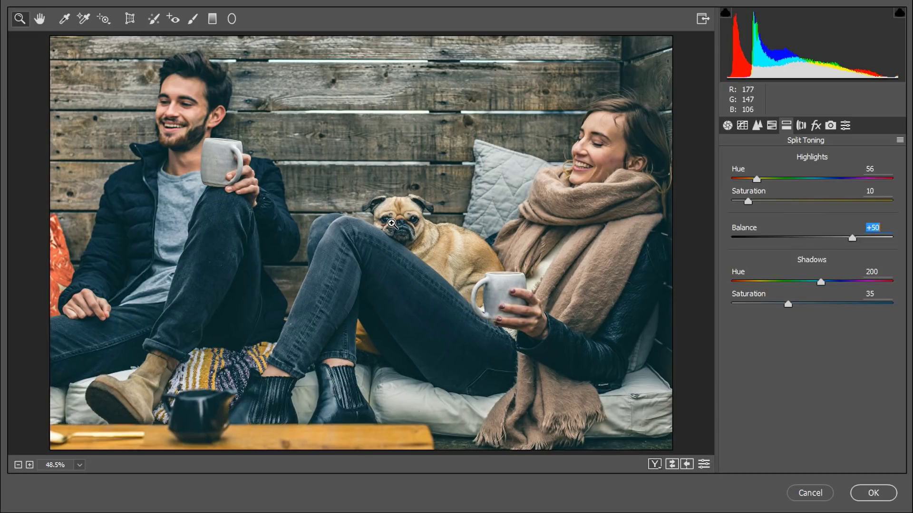
In Camera Calibration, set Blue and Green Primary hues to -100 and Red Primary hue and saturation to +51
{"action": "left_click", "coordinate": [830, 125]}
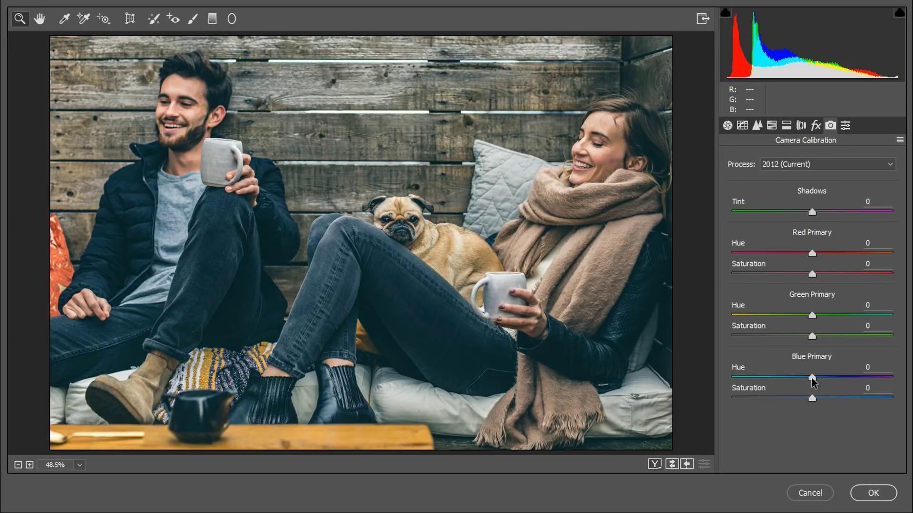
{"action": "left_click_drag", "start_coordinate": [811, 379], "coordinate": [732, 378]}
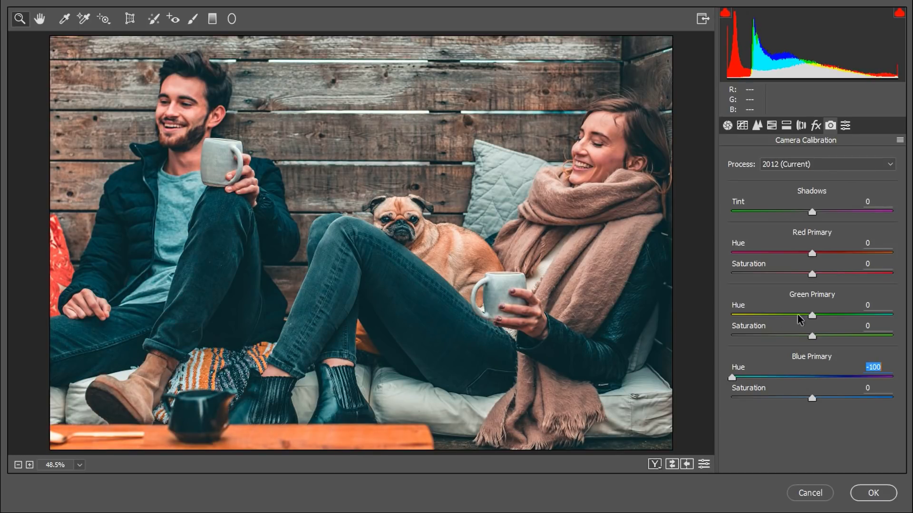
{"action": "left_click_drag", "start_coordinate": [812, 315], "coordinate": [722, 321]}
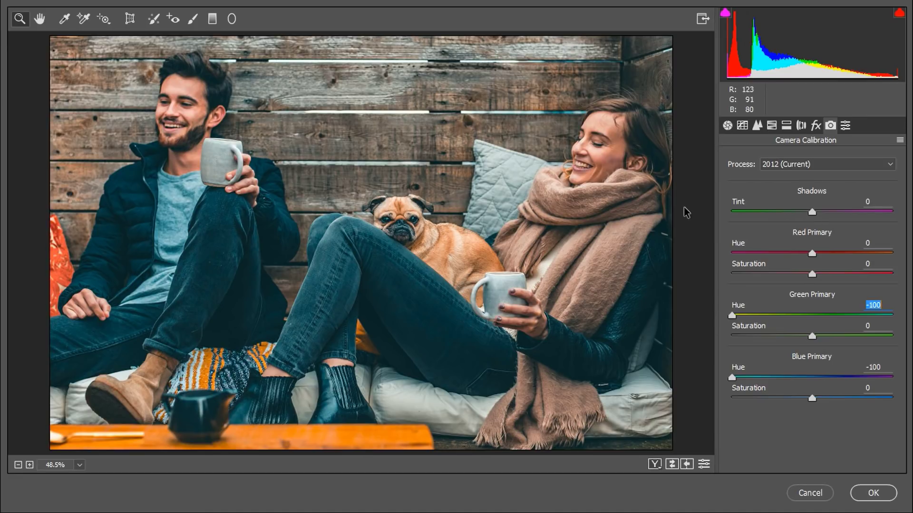
{"action": "mouse_move", "coordinate": [812, 254]}
{"action": "left_mouse_down"}
{"action": "mouse_move", "coordinate": [850, 253]}
{"action": "mouse_move", "coordinate": [855, 263]}
{"action": "left_mouse_up"}
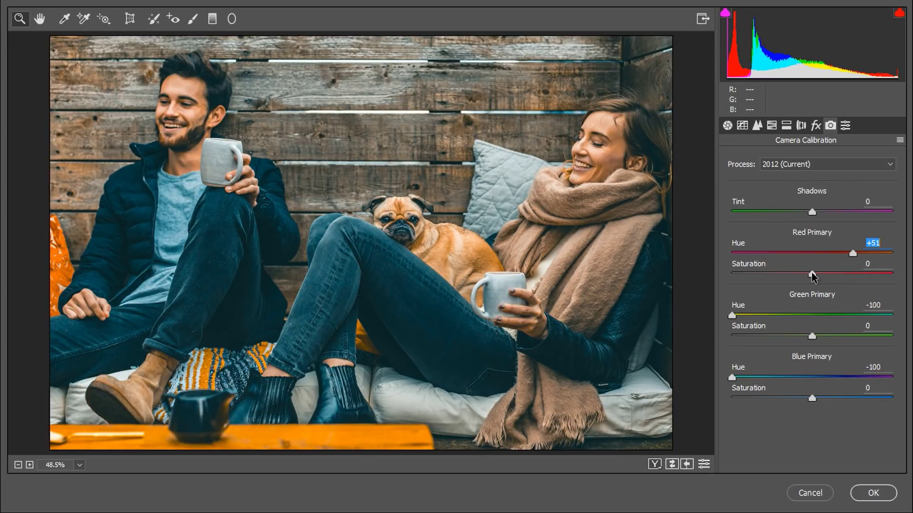
{"action": "left_click_drag", "start_coordinate": [812, 276], "coordinate": [853, 281]}
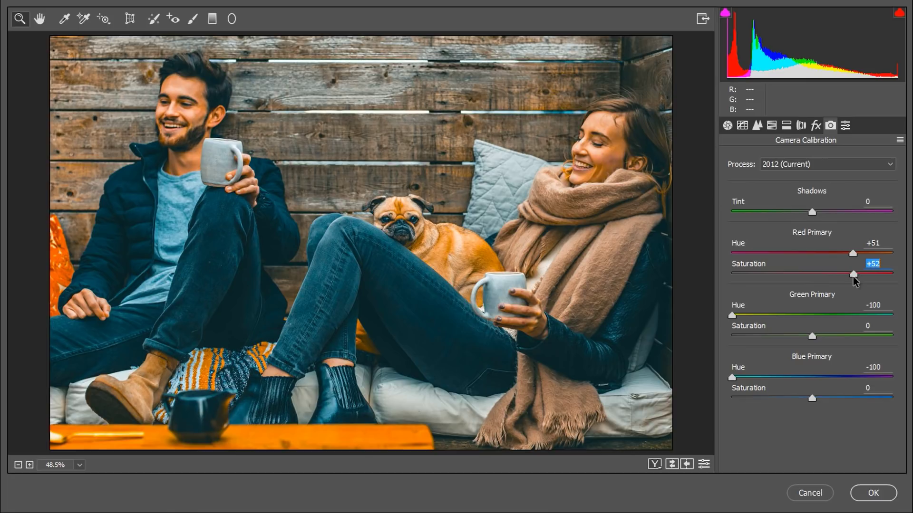
{"action": "left_click_drag", "start_coordinate": [853, 281], "coordinate": [852, 281]}
In HSL/Grayscale Saturation, set Oranges to -28, Yellows to -26 and Reds to +50
{"action": "left_click", "coordinate": [772, 125]}
{"action": "left_click", "coordinate": [739, 185]}
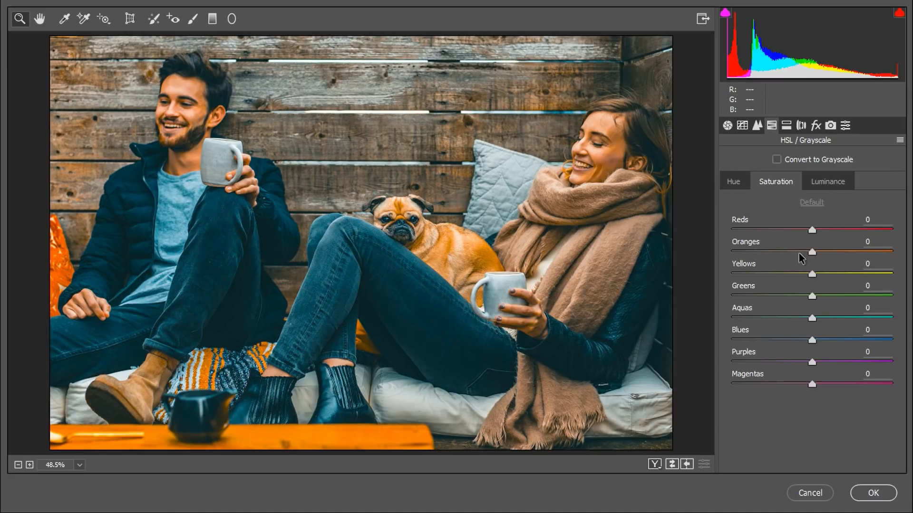
{"action": "mouse_move", "coordinate": [812, 257]}
{"action": "left_mouse_down"}
{"action": "mouse_move", "coordinate": [785, 256]}
{"action": "mouse_move", "coordinate": [792, 274]}
{"action": "left_mouse_up"}
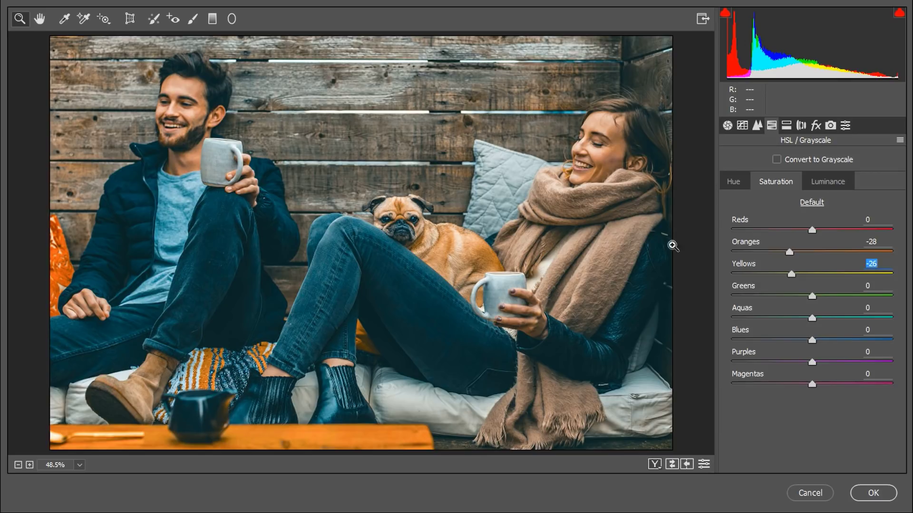
{"action": "left_click", "coordinate": [789, 253]}
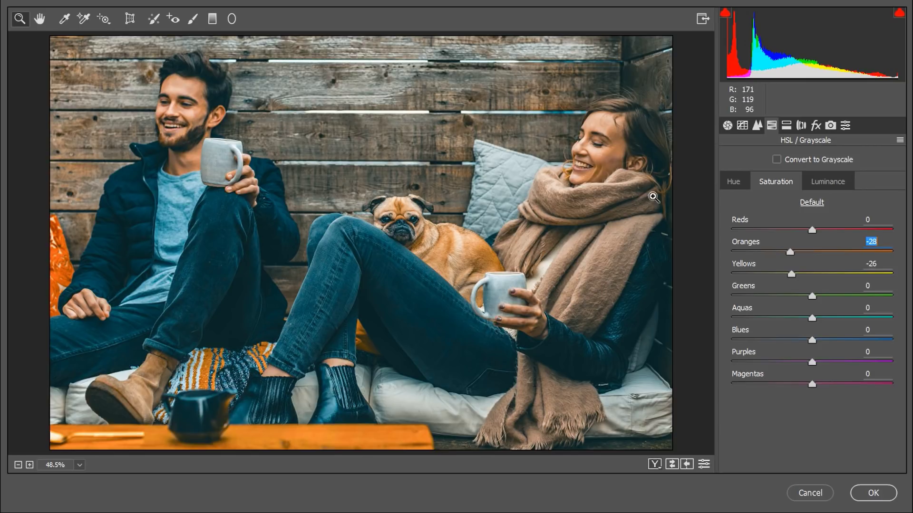
{"action": "left_click_drag", "start_coordinate": [812, 230], "coordinate": [845, 233]}
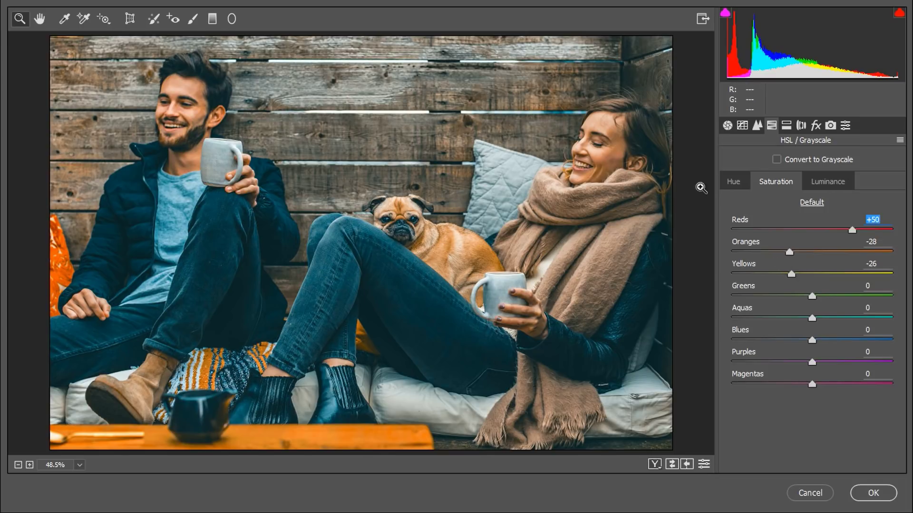
Set Contrast to -45 in the Basic panel
{"action": "left_click", "coordinate": [727, 126]}
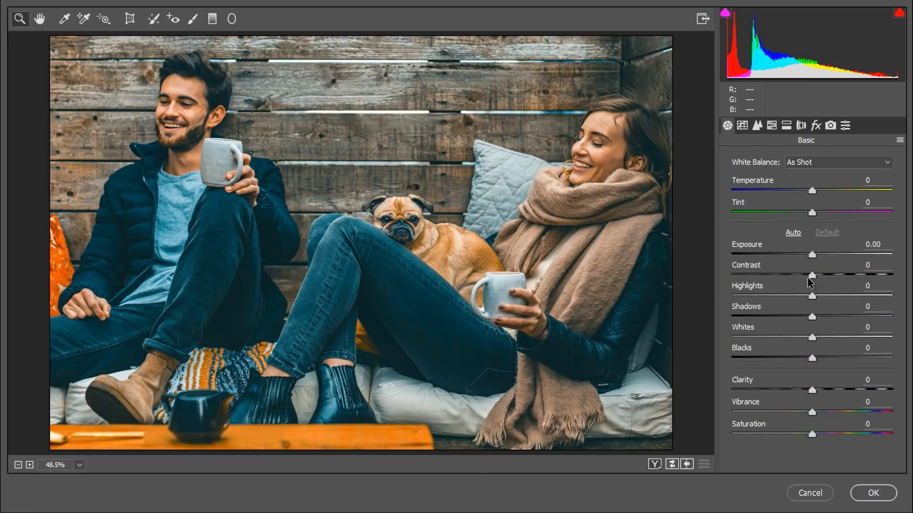
{"action": "left_click_drag", "start_coordinate": [811, 280], "coordinate": [776, 279]}
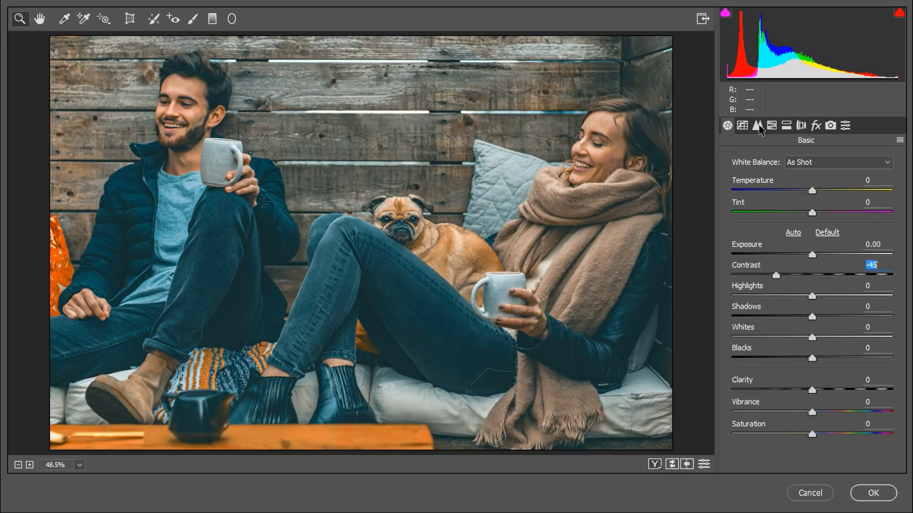
In Detail, set Sharpening Amount to 99, Luminance noise reduction to 15 and Color noise reduction to 25
{"action": "left_click", "coordinate": [757, 125]}
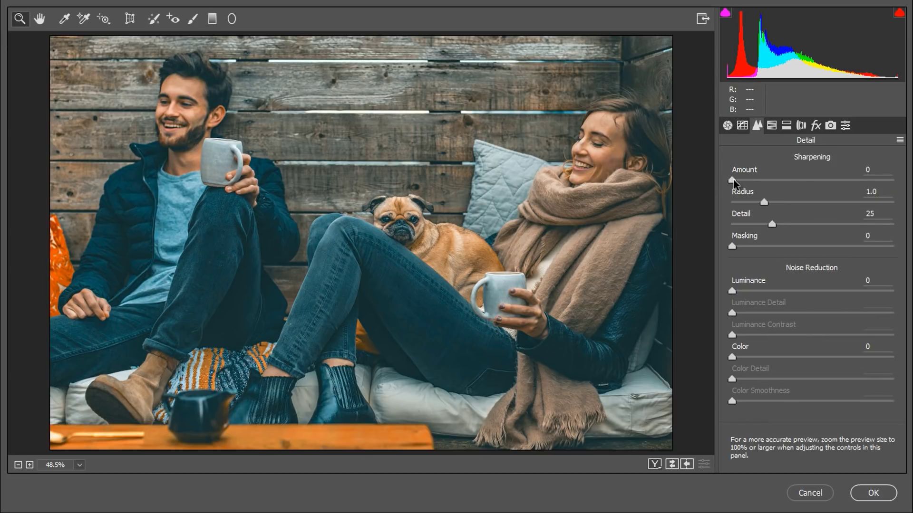
{"action": "left_click_drag", "start_coordinate": [733, 180], "coordinate": [841, 185]}
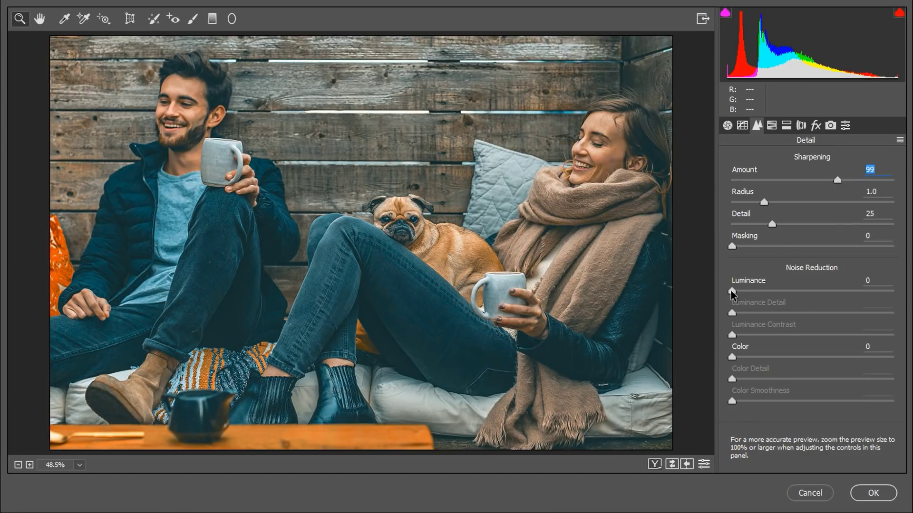
{"action": "left_click_drag", "start_coordinate": [732, 292], "coordinate": [755, 291]}
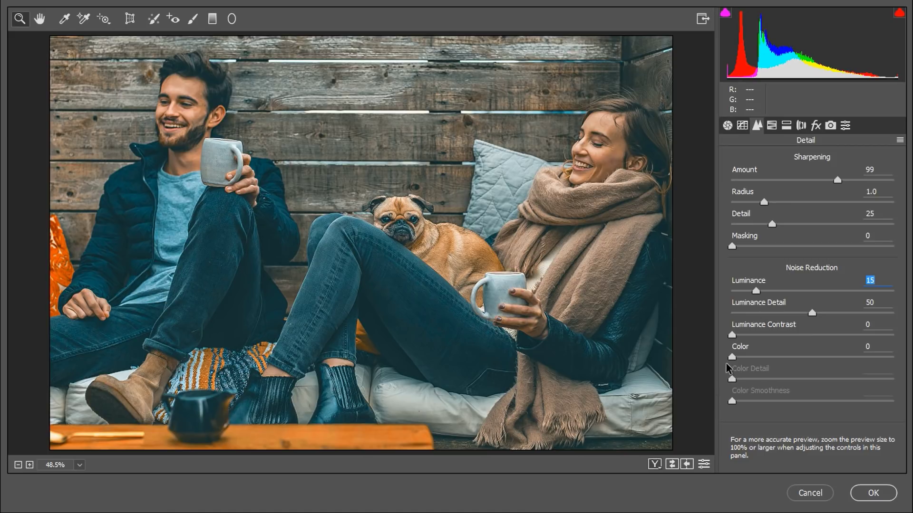
{"action": "left_click_drag", "start_coordinate": [732, 357], "coordinate": [769, 357]}
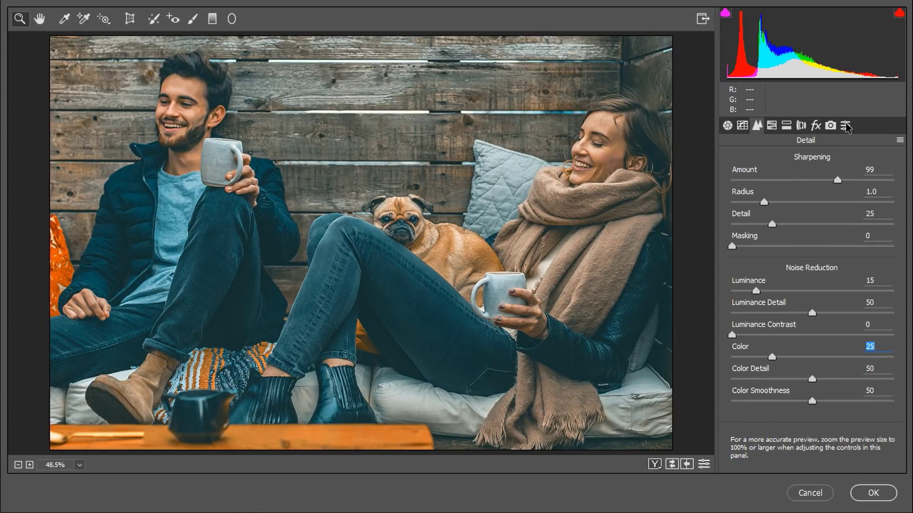
Choose Save Settings from the Presets panel menu, keeping all settings checked
{"action": "left_click", "coordinate": [845, 126]}
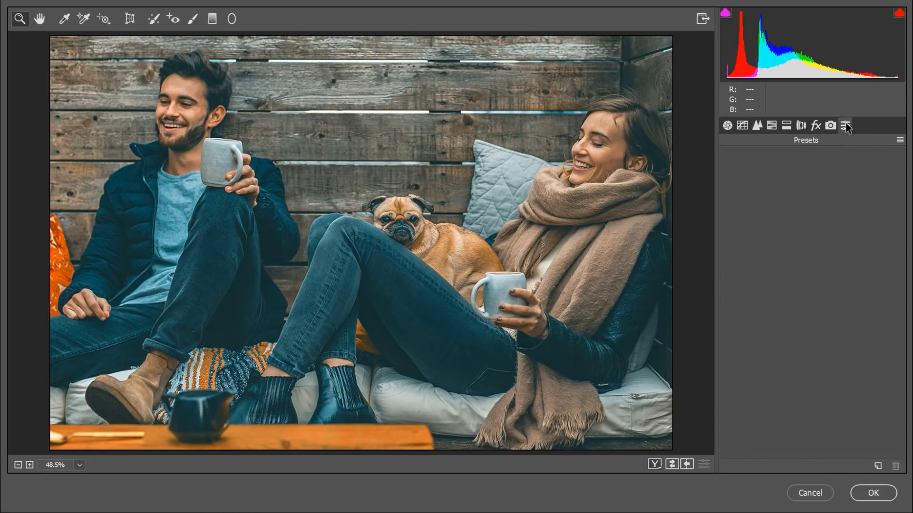
{"action": "left_click", "coordinate": [900, 140]}
{"action": "left_click", "coordinate": [842, 301]}
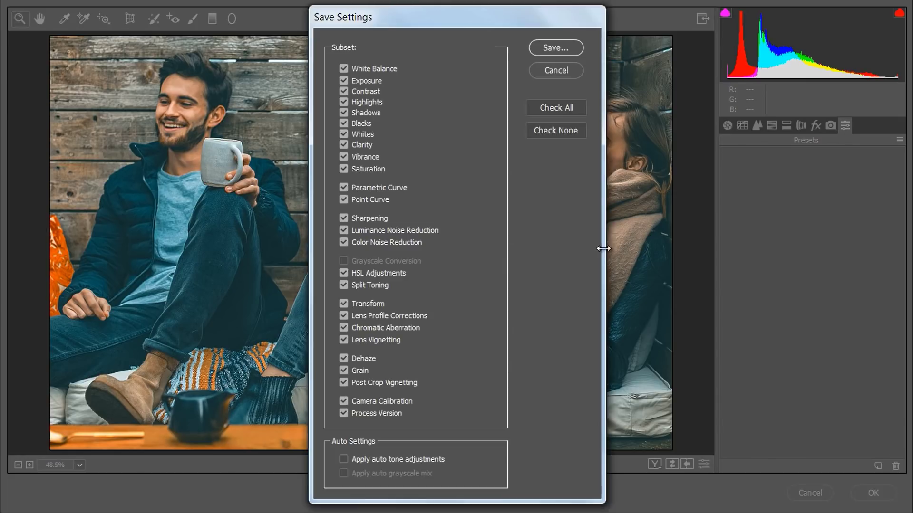
{"action": "left_click", "coordinate": [548, 49]}
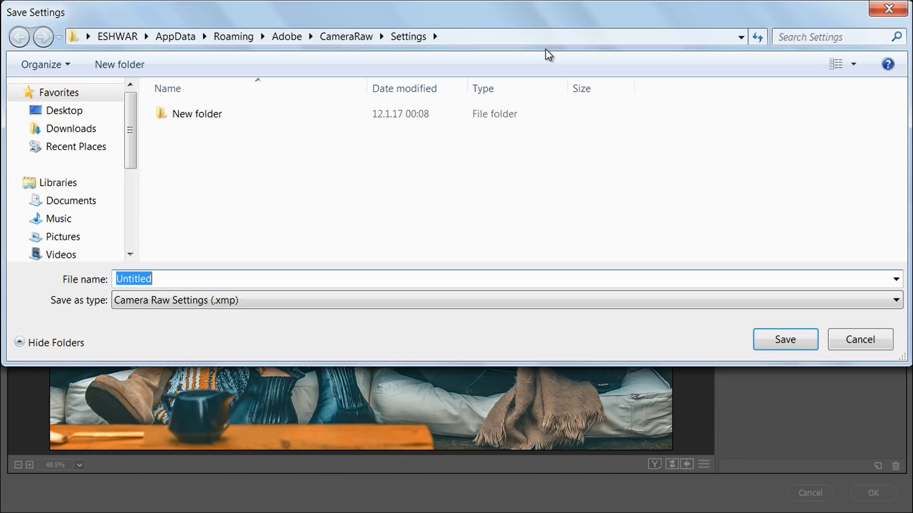
Save the preset as 'PSDESIRE - TEAL & YELLOW', then reset and reapply it to test it
{"action": "left_click", "coordinate": [249, 284]}
{"action": "double_click", "coordinate": [249, 284]}
{"action": "type", "text": "PSDESIRE - TEAL "}
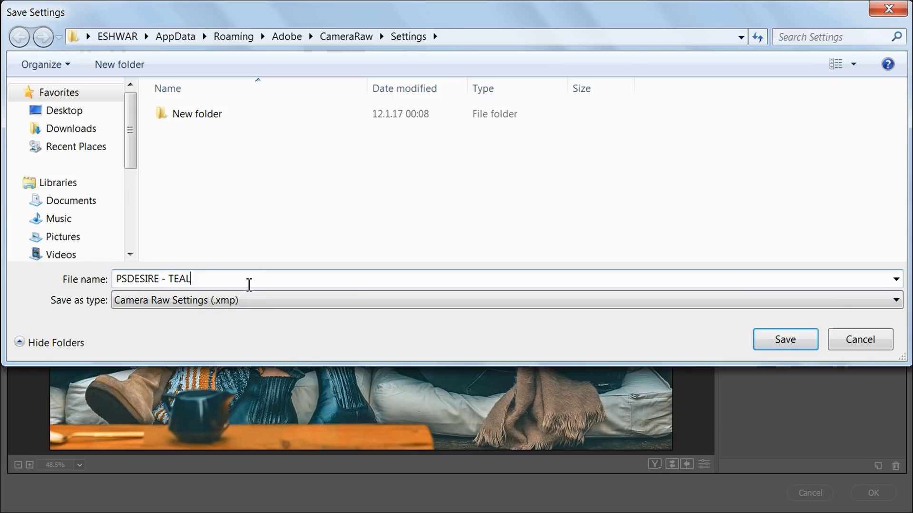
{"action": "type", "text": "& YELLOW"}
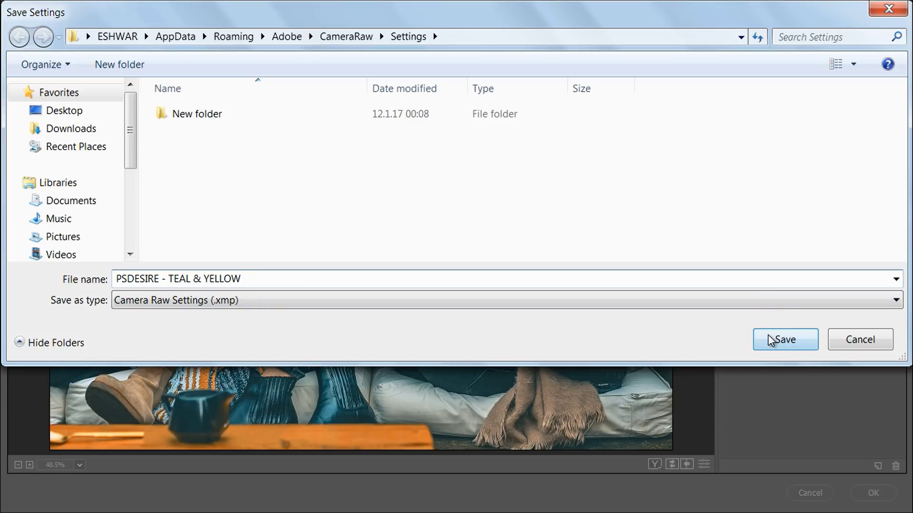
{"action": "left_click", "coordinate": [780, 339]}
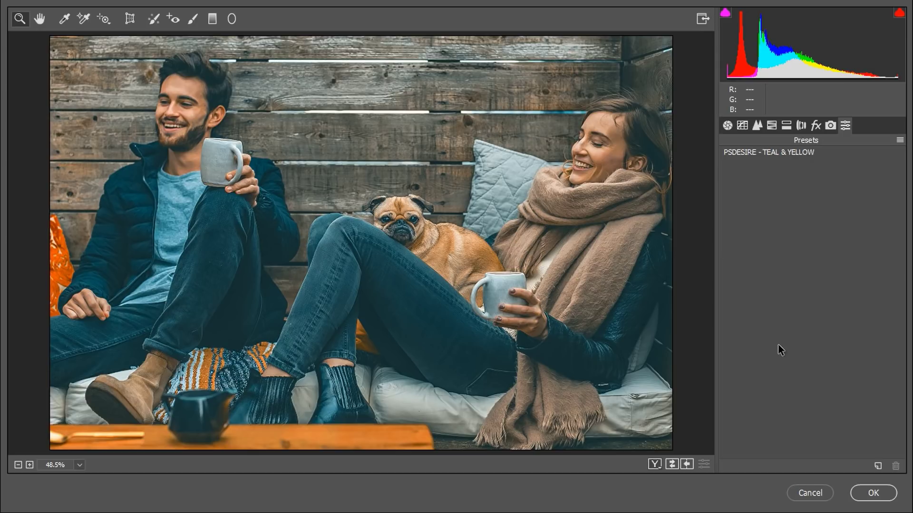
{"action": "left_click", "coordinate": [810, 493], "text": "alt"}
{"action": "left_click", "coordinate": [802, 153]}
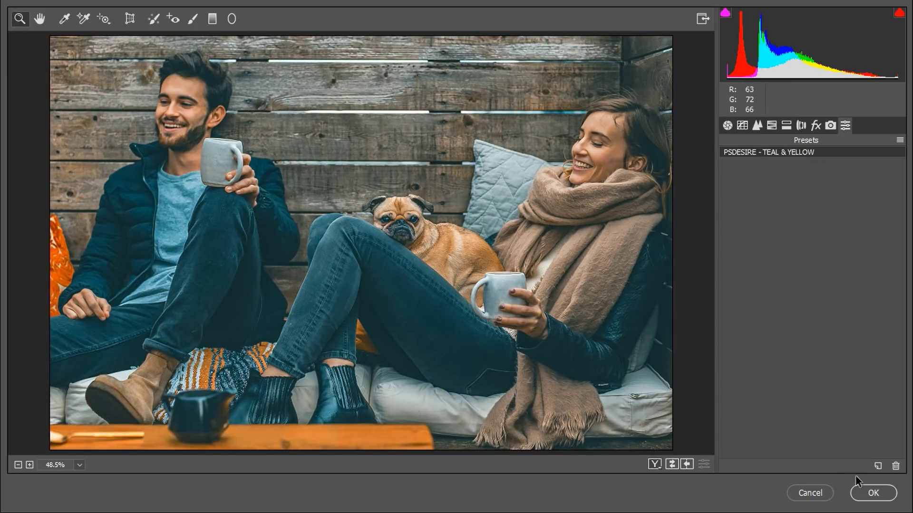
Commit the Camera Raw grade to the couple photo, then duplicate the book photo's Background layer
{"action": "left_click", "coordinate": [866, 495]}
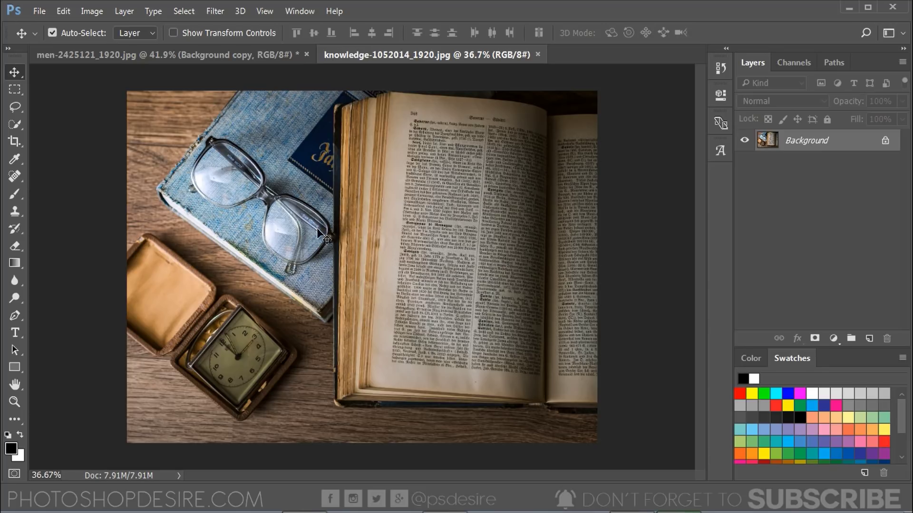
{"action": "right_click", "coordinate": [804, 143]}
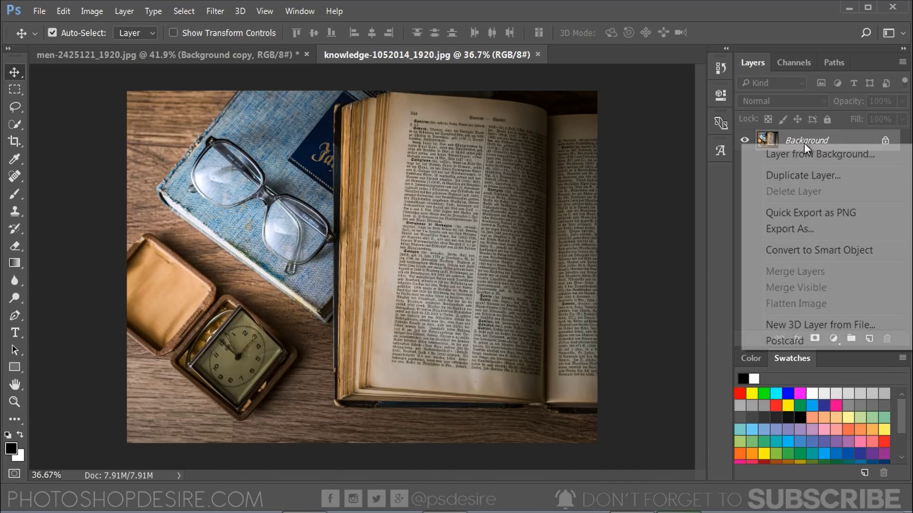
{"action": "left_click", "coordinate": [800, 175]}
{"action": "left_click", "coordinate": [573, 148]}
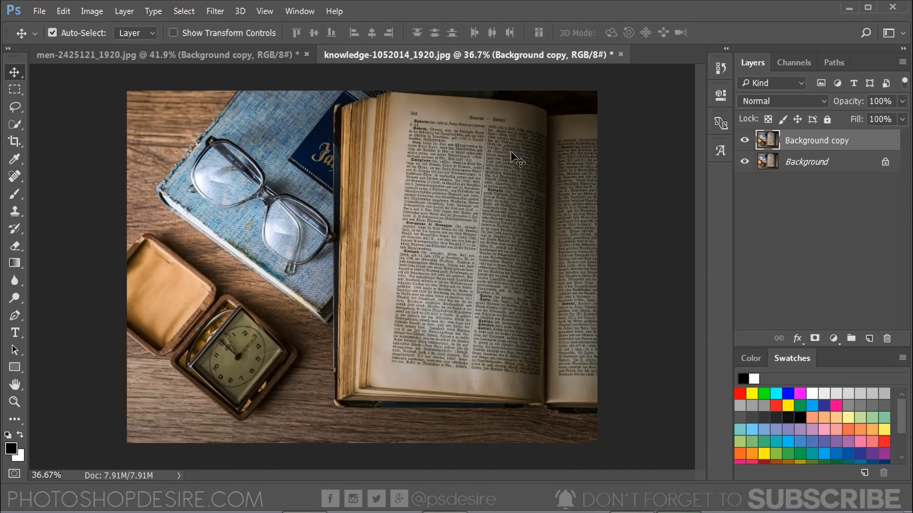
Apply the 'PSDESIRE - TEAL & YELLOW' preset to the book photo's copy layer through Camera Raw Filter
{"action": "left_click", "coordinate": [216, 14]}
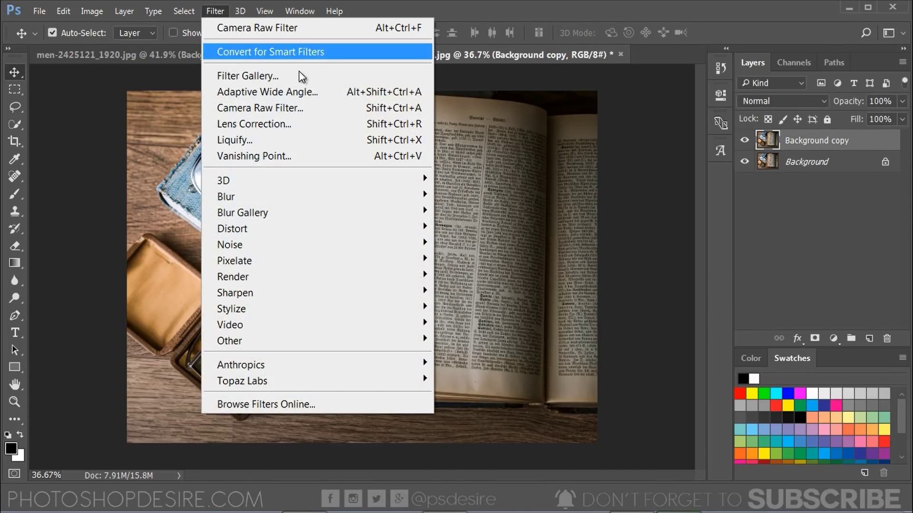
{"action": "left_click", "coordinate": [326, 112]}
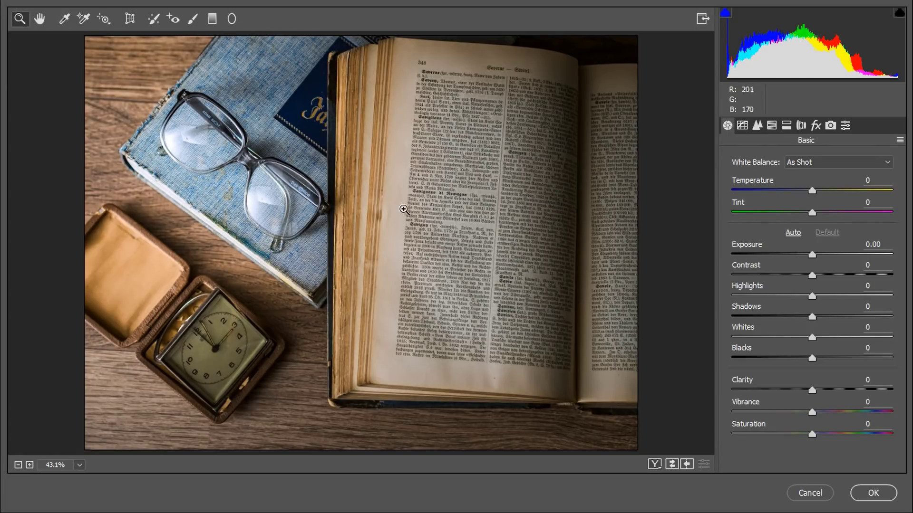
{"action": "left_click", "coordinate": [845, 125]}
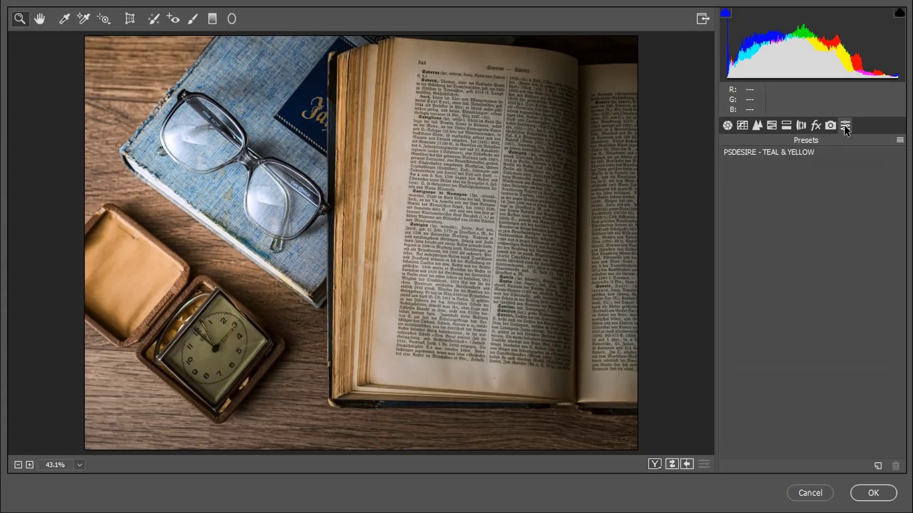
{"action": "left_click", "coordinate": [805, 153]}
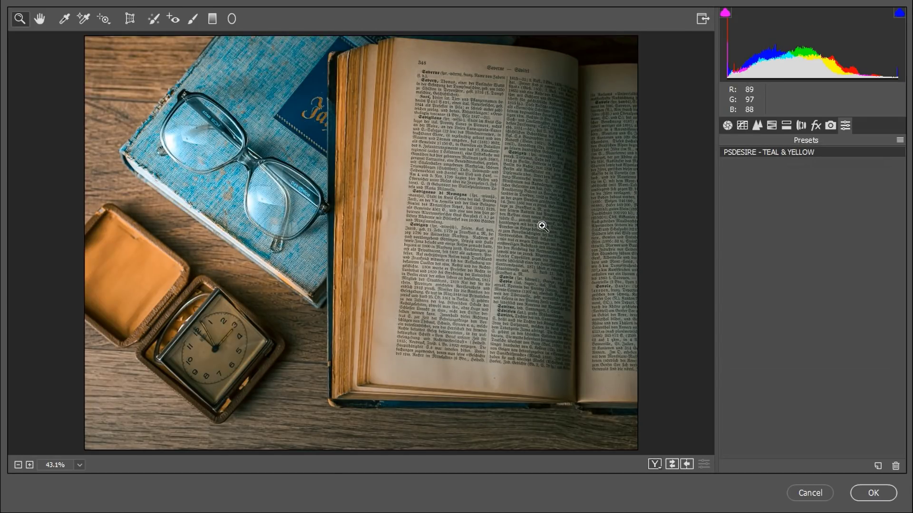
{"action": "left_click", "coordinate": [863, 495]}
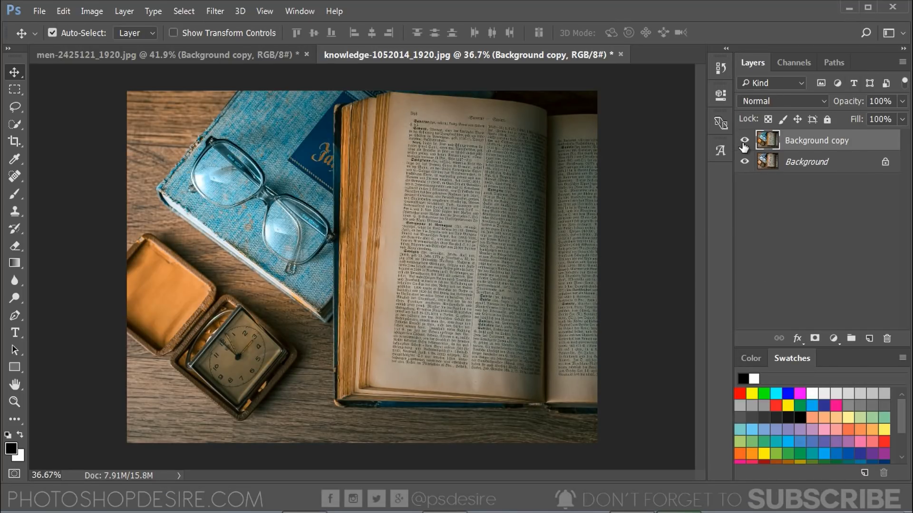
{"action": "left_click", "coordinate": [745, 140]}
{"action": "left_click", "coordinate": [744, 141]}
{"action": "left_click", "coordinate": [744, 141]}
{"action": "left_click", "coordinate": [744, 141]}
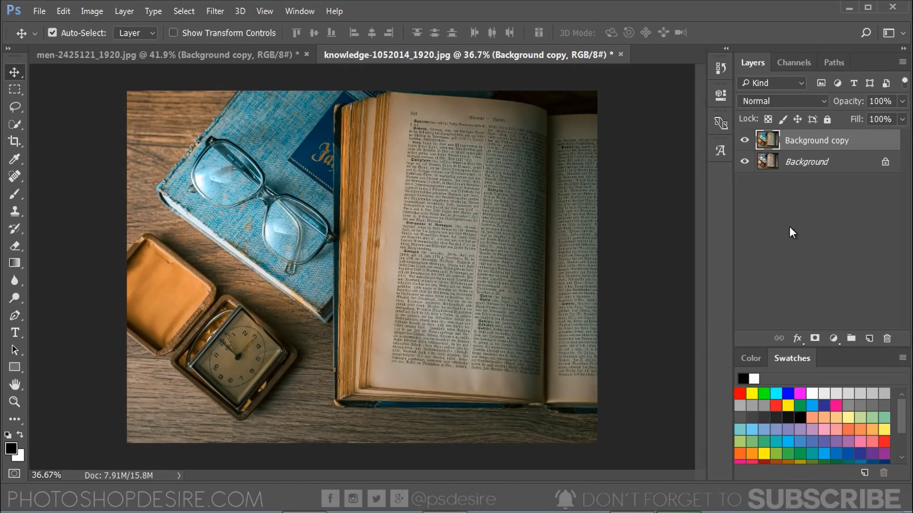